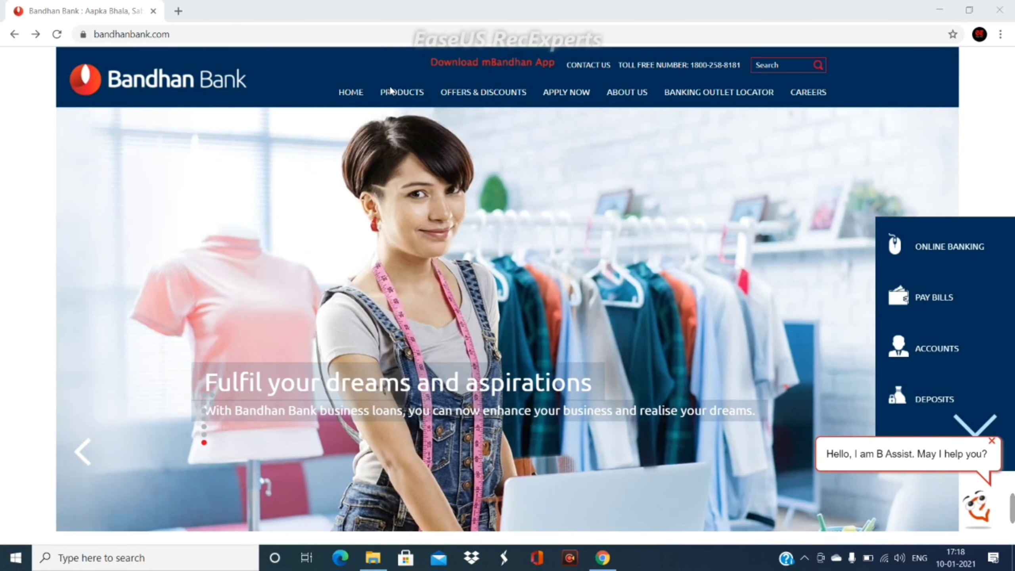
# - Go to the Neo+ Digital Savings Account page from the Products > Accounts menu
pyautogui.moveTo(395, 100)
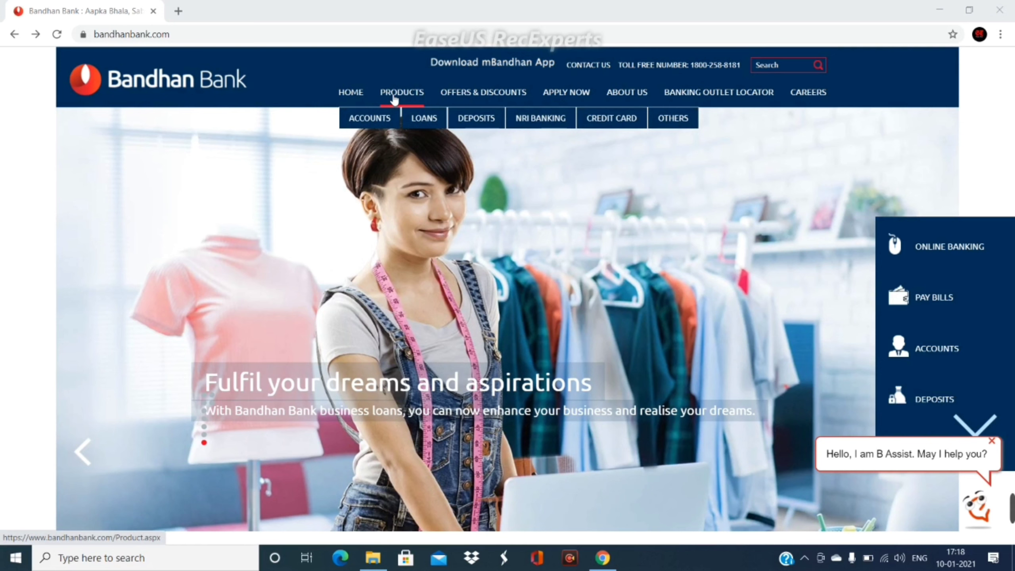
pyautogui.moveTo(372, 122)
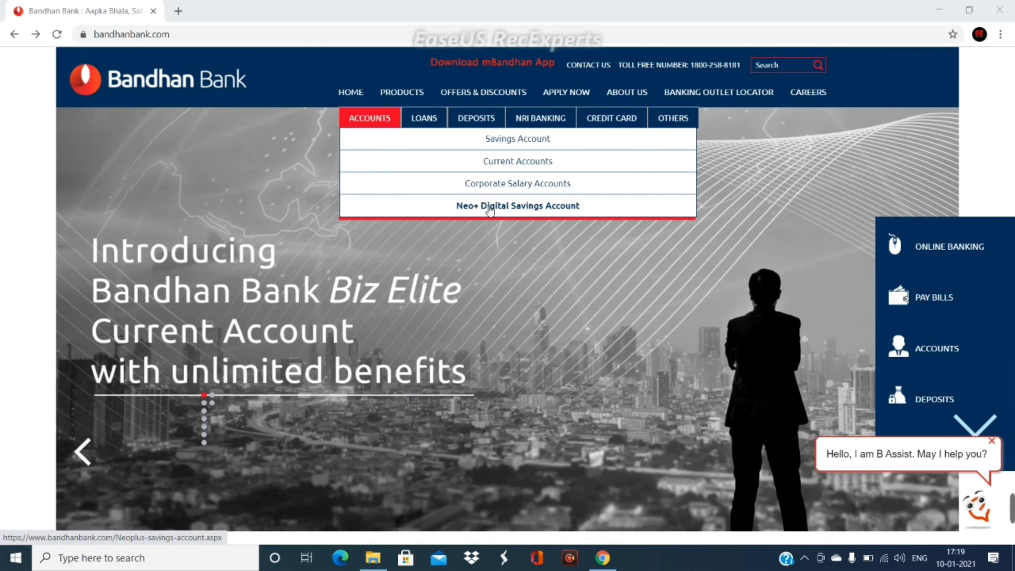
pyautogui.click(490, 208)
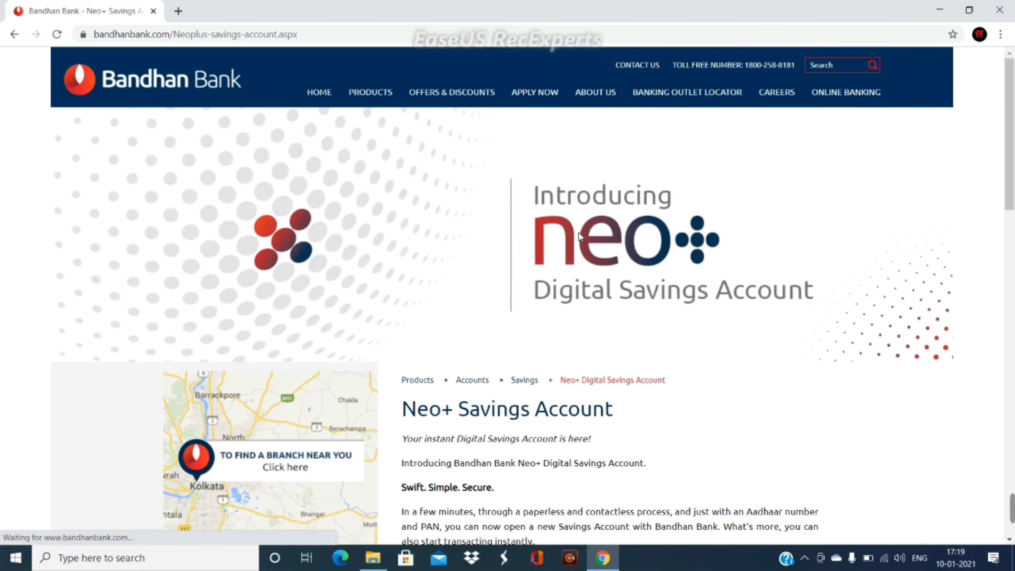
pyautogui.scroll(-5, 729, 429)
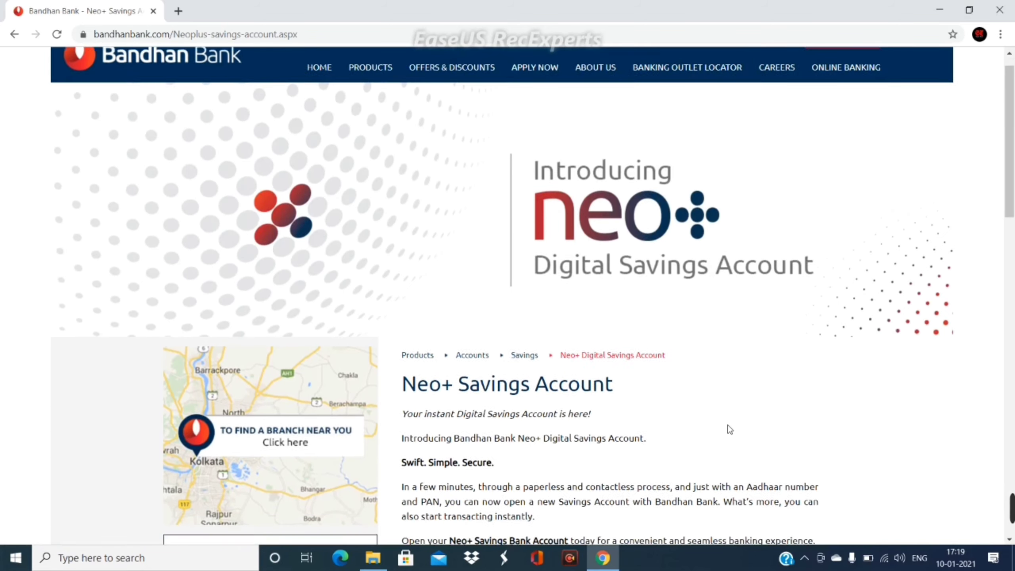
pyautogui.scroll(-2, 729, 430)
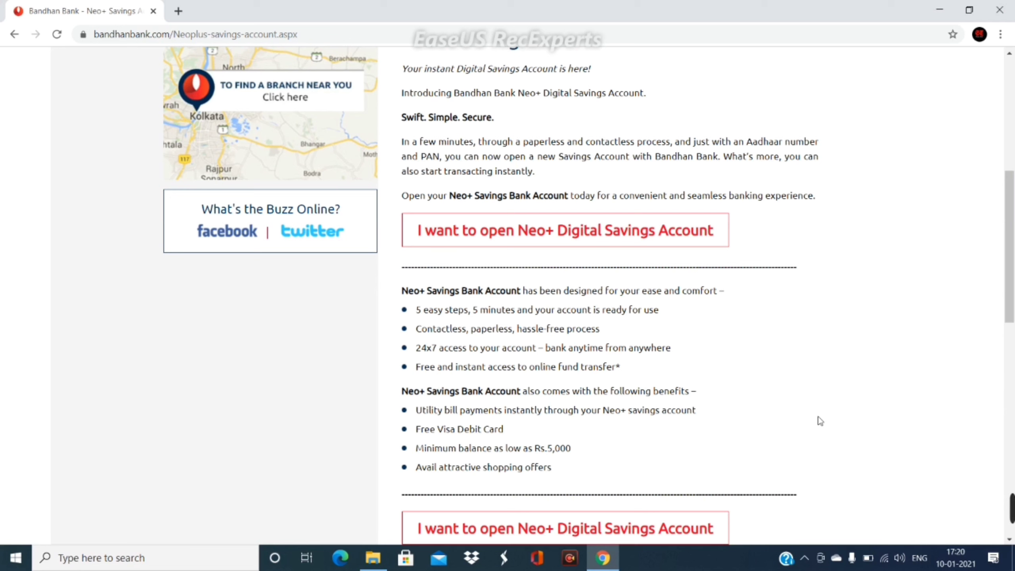
pyautogui.scroll(2, 820, 421)
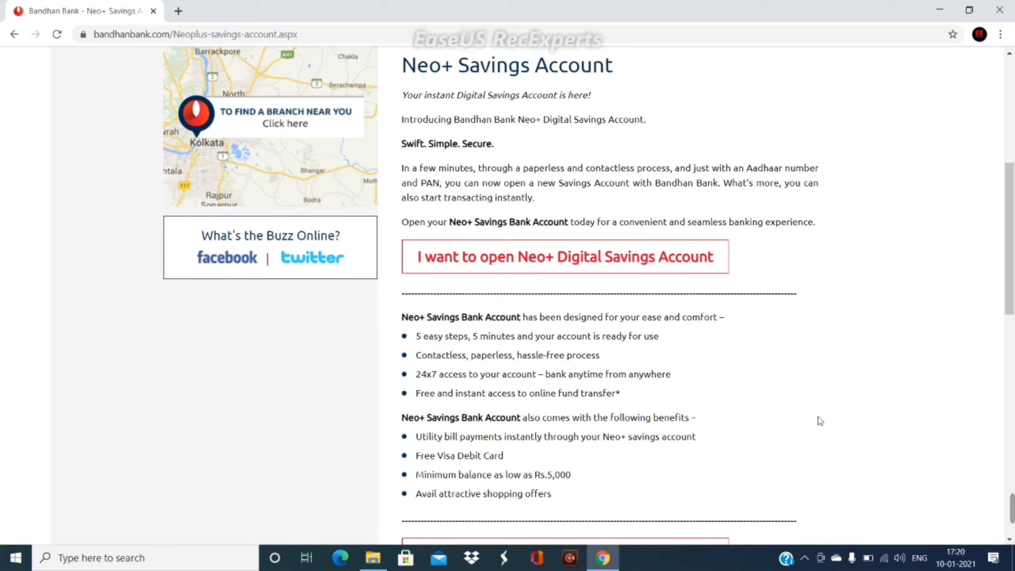
pyautogui.scroll(1, 820, 421)
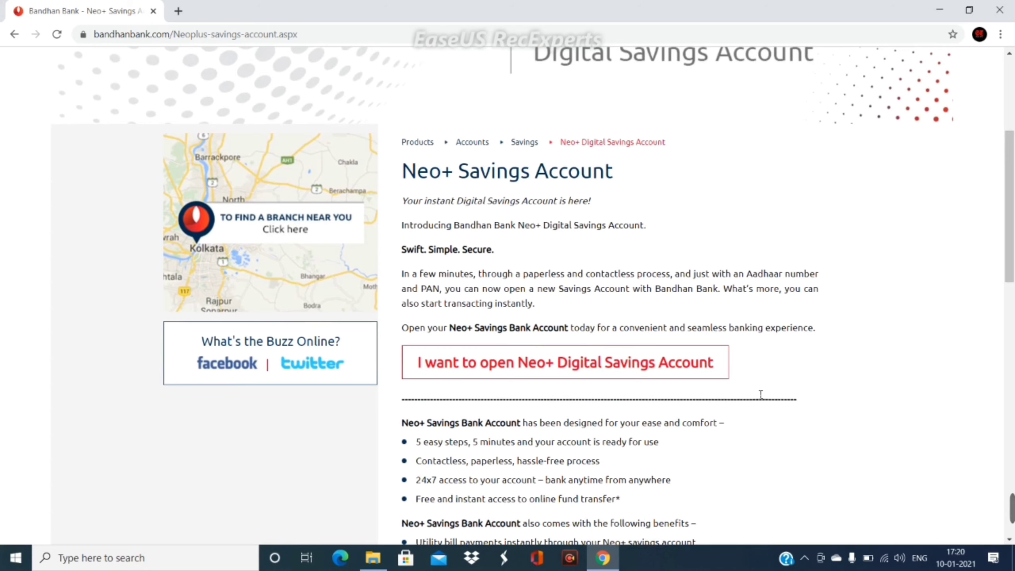
# - Start the Neo+ application with Open Savings Account Now and dismiss the location notice
pyautogui.click(508, 371)
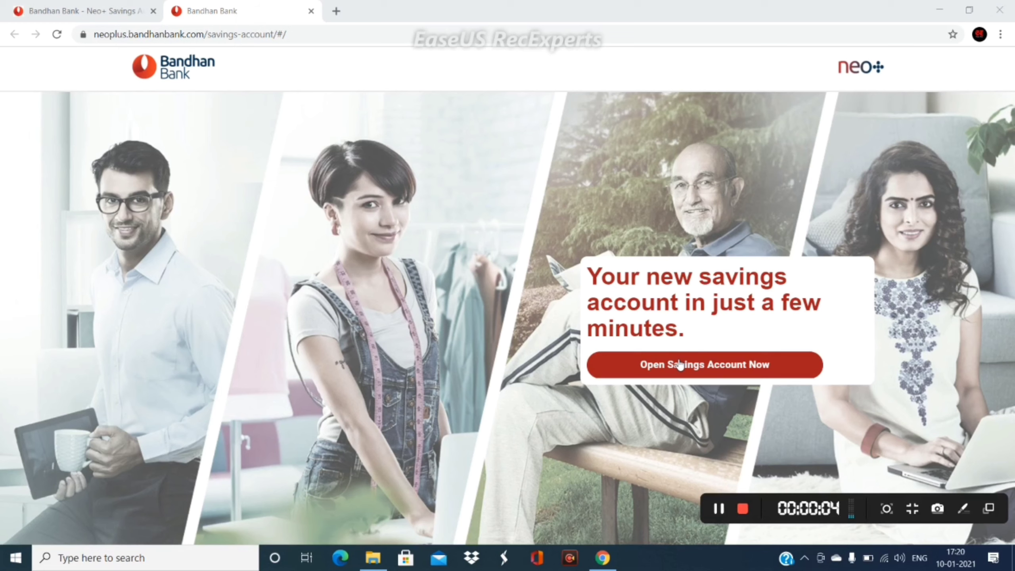
pyautogui.click(680, 365)
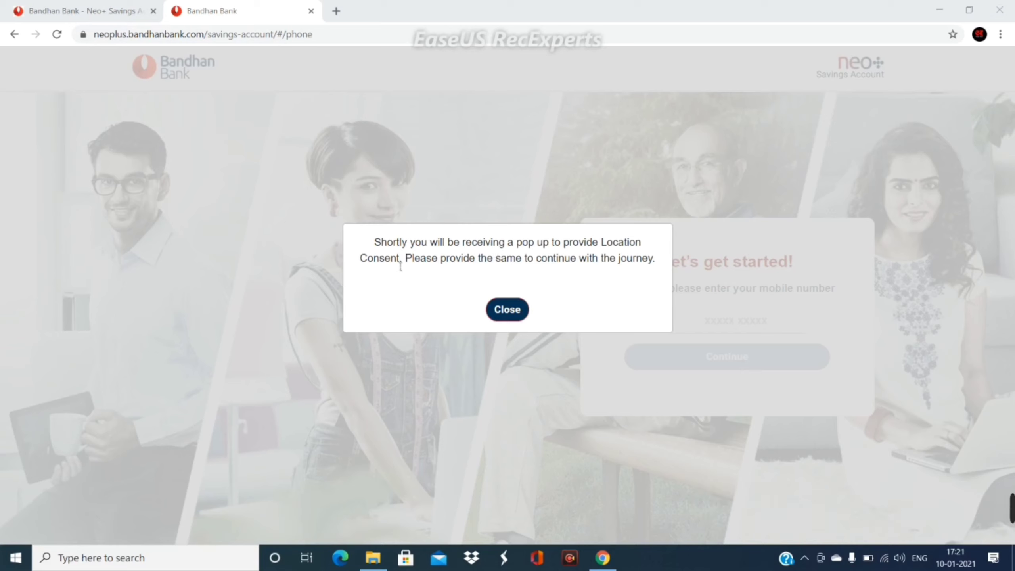
pyautogui.click(513, 319)
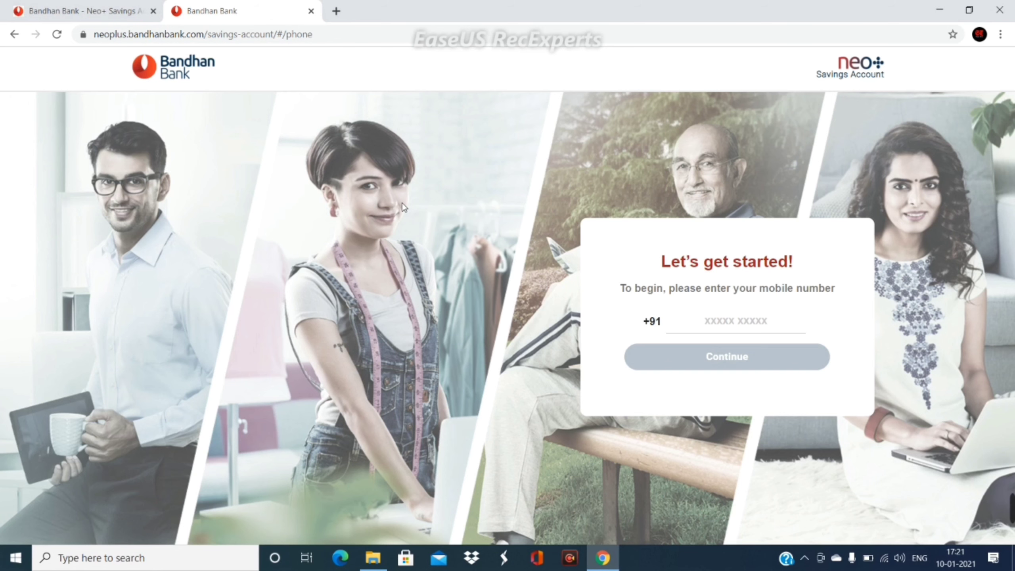
# - Enter the applicant's mobile number and continue
pyautogui.click(743, 331)
pyautogui.write('98')
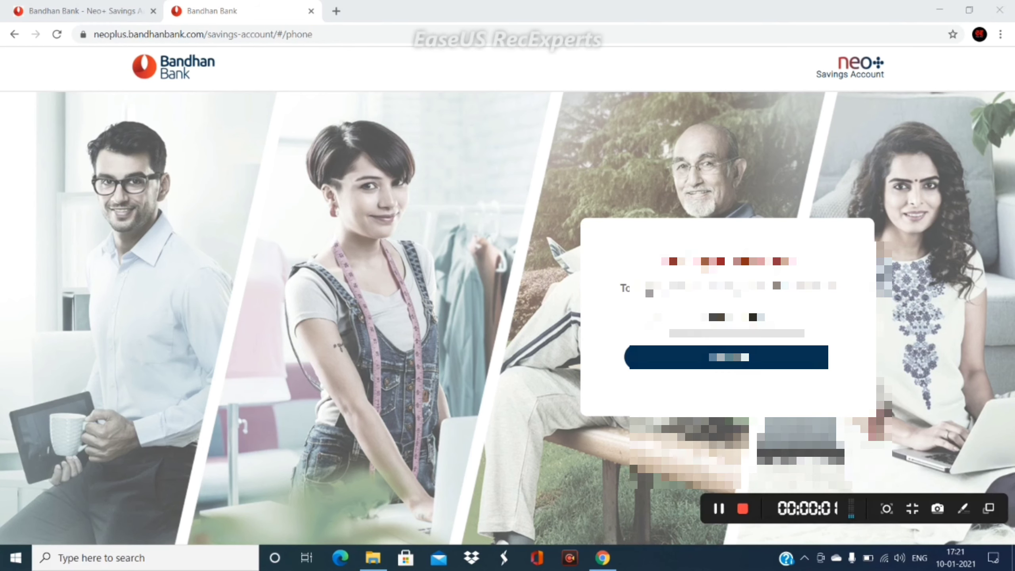
pyautogui.click(726, 358)
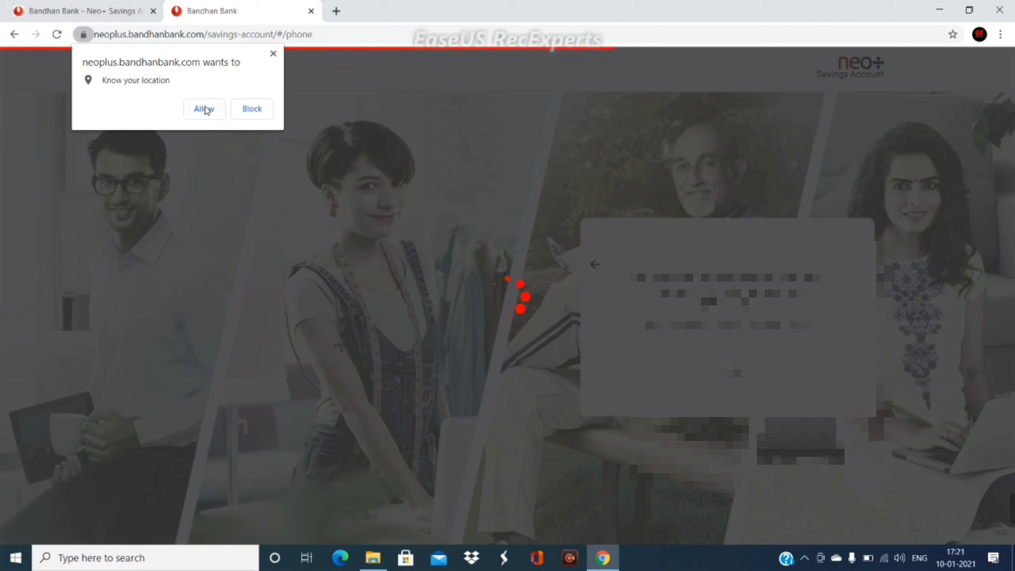
# - Allow location access and submit the email address to reach Identity Verification
pyautogui.click(205, 109)
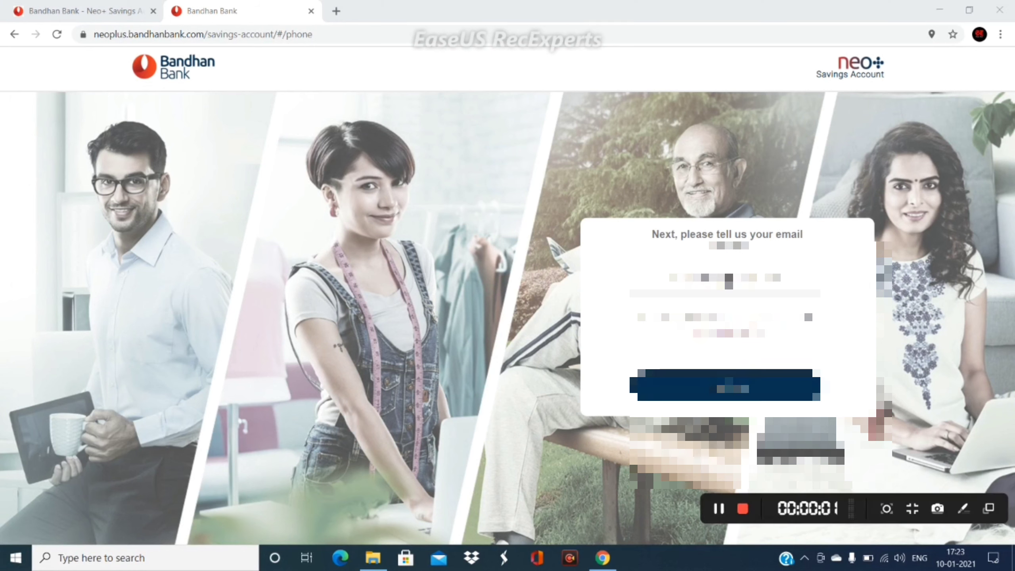
pyautogui.click(746, 395)
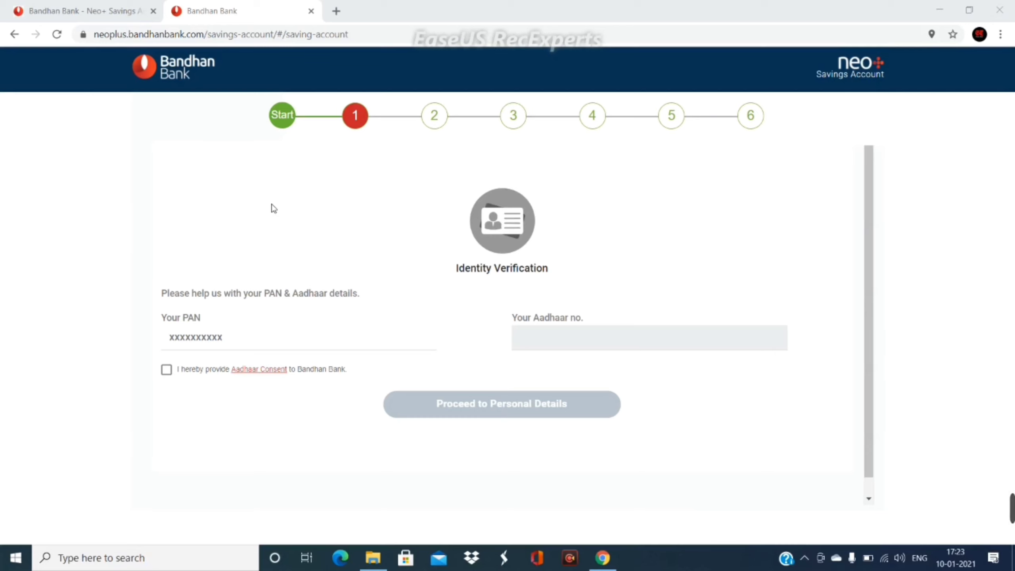
# - Fill in the applicant's PAN and paste the 12-digit Aadhaar number to request the OTP
pyautogui.click(245, 334)
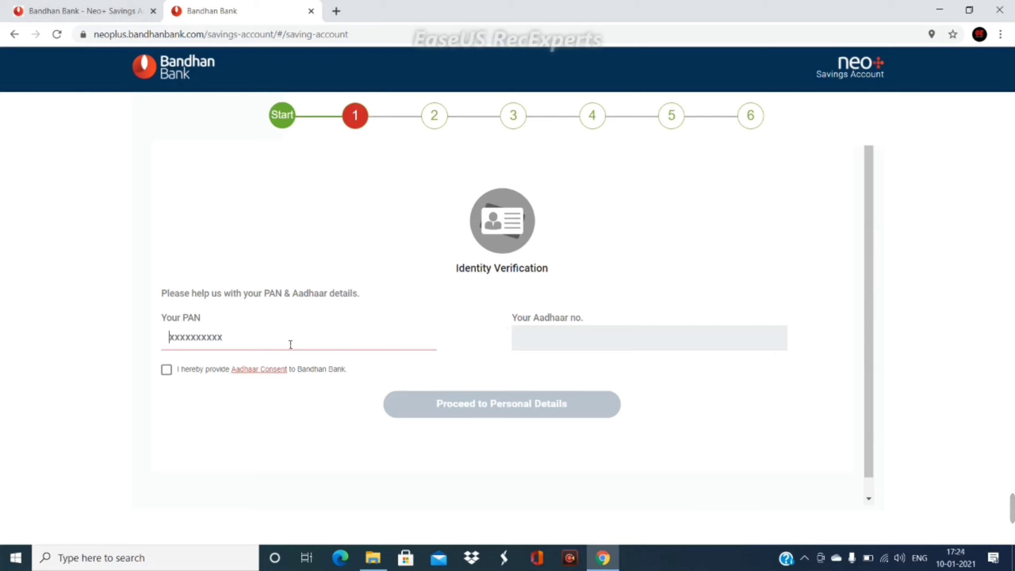
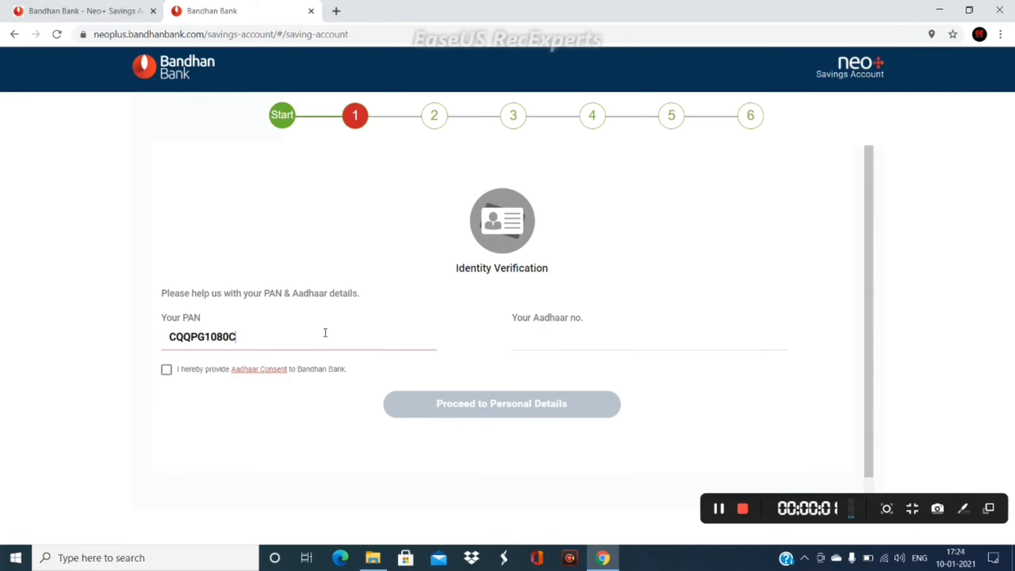
pyautogui.click(412, 375)
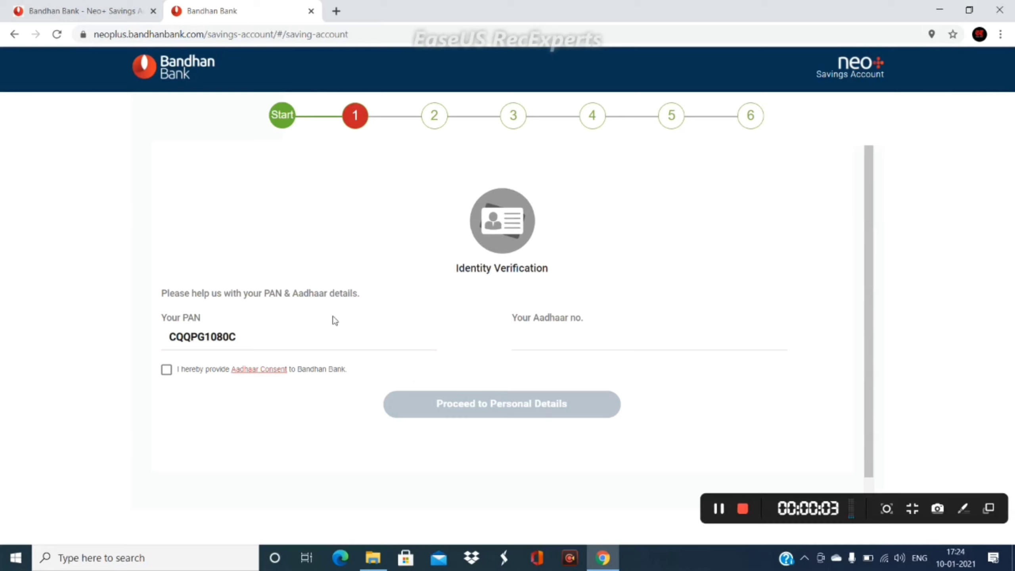
pyautogui.click(564, 340)
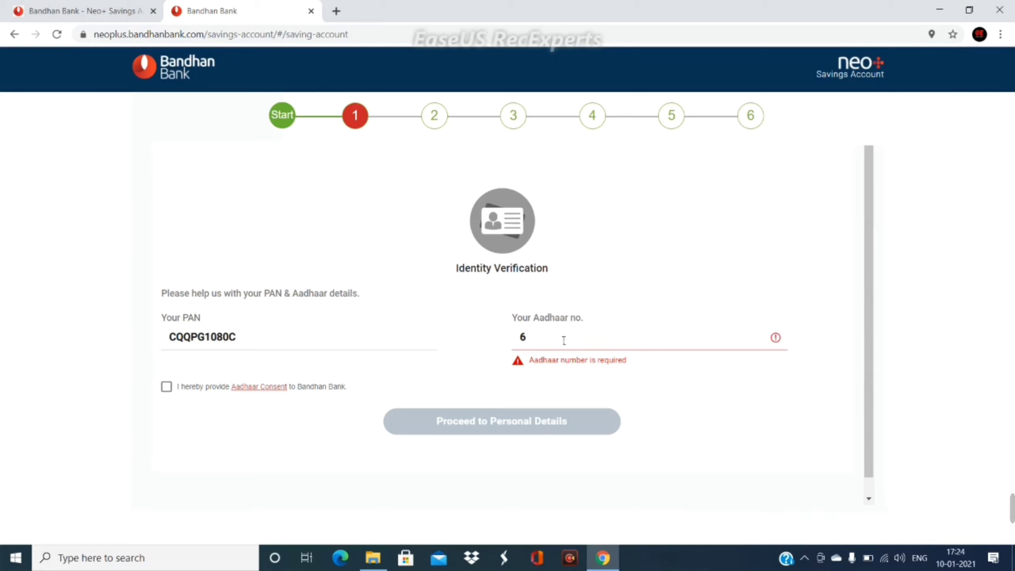
pyautogui.hotkey('ctrl', 'v')
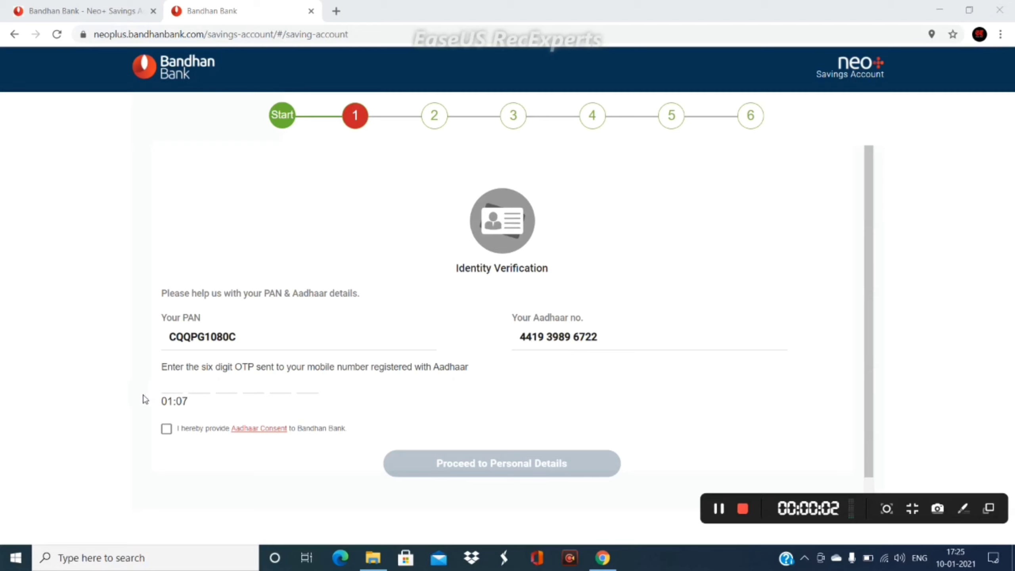
# - Enter the six-digit Aadhaar OTP and acknowledge the consent reminder
pyautogui.click(176, 389)
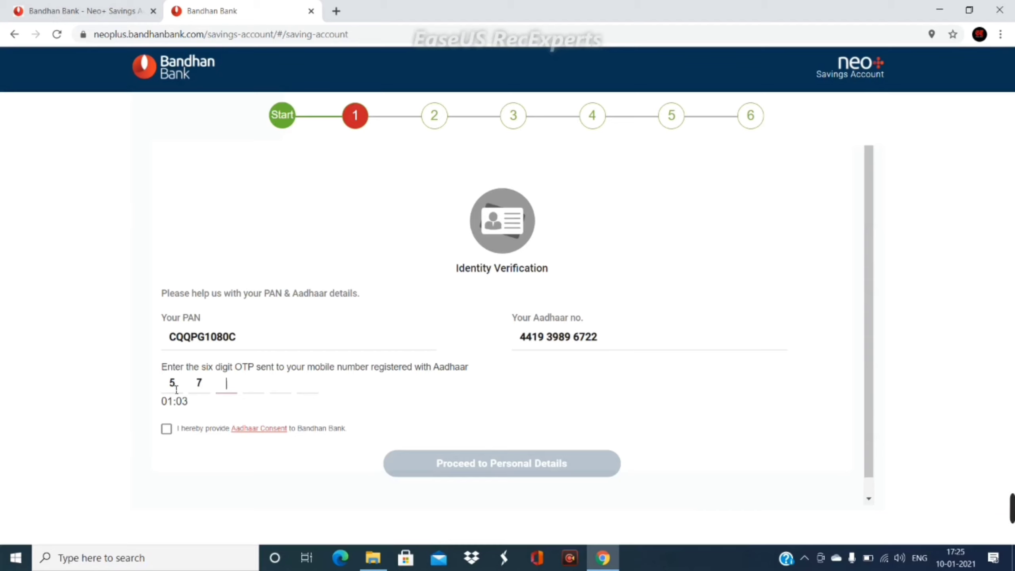
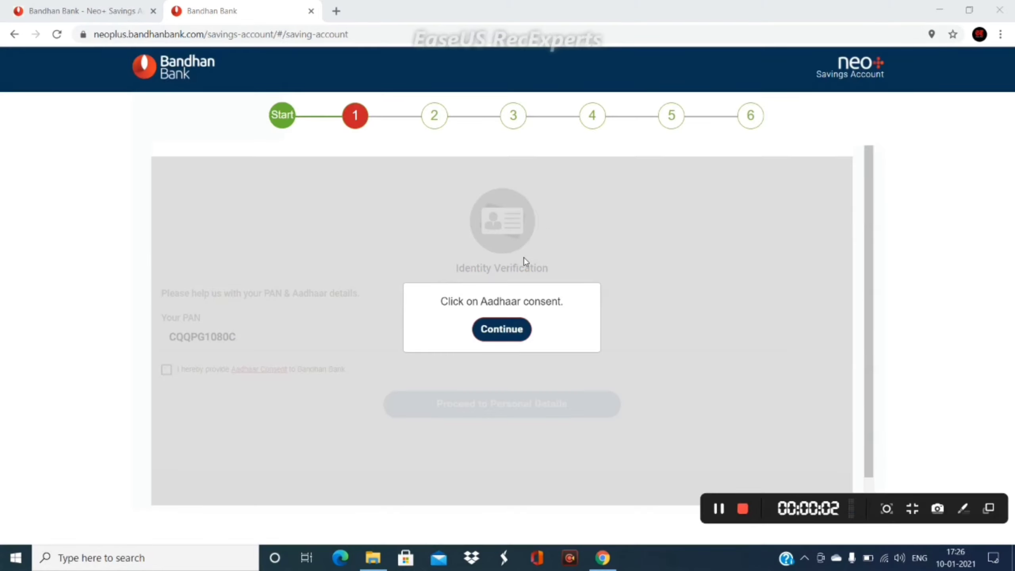
pyautogui.click(505, 331)
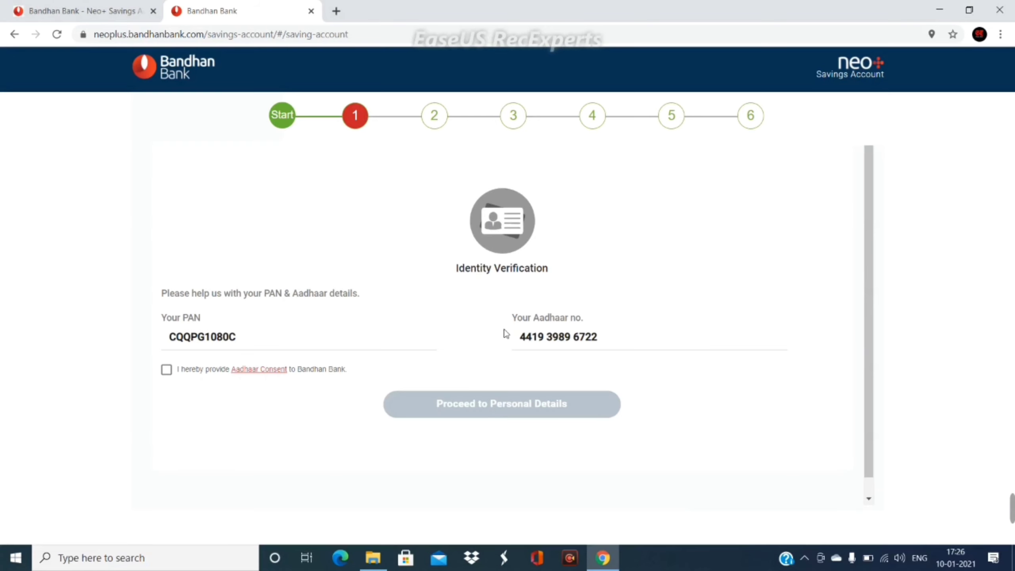
# - Accept the Aadhaar consent terms and proceed to the Personal Details step
pyautogui.click(166, 376)
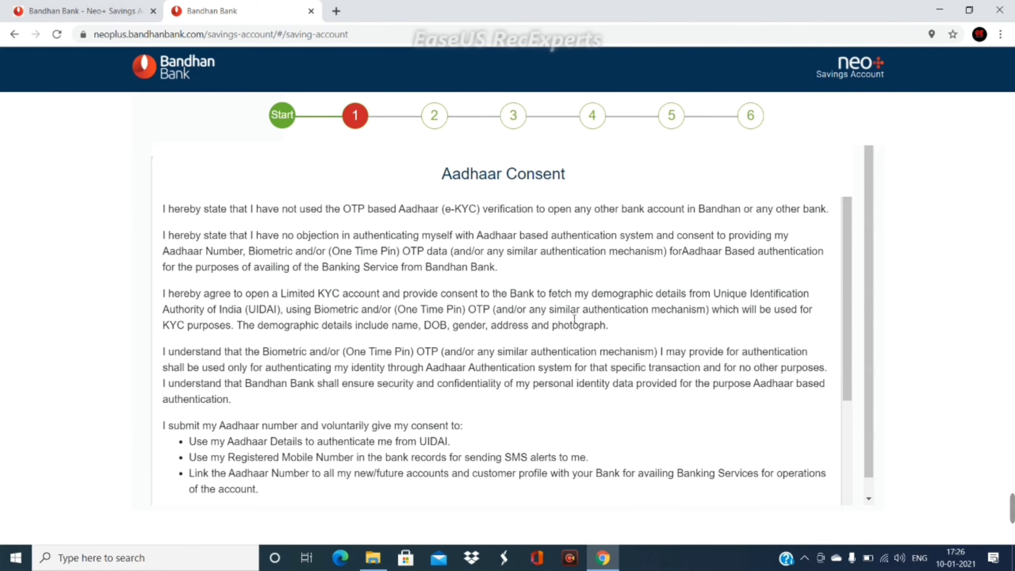
pyautogui.scroll(-5, 845, 432)
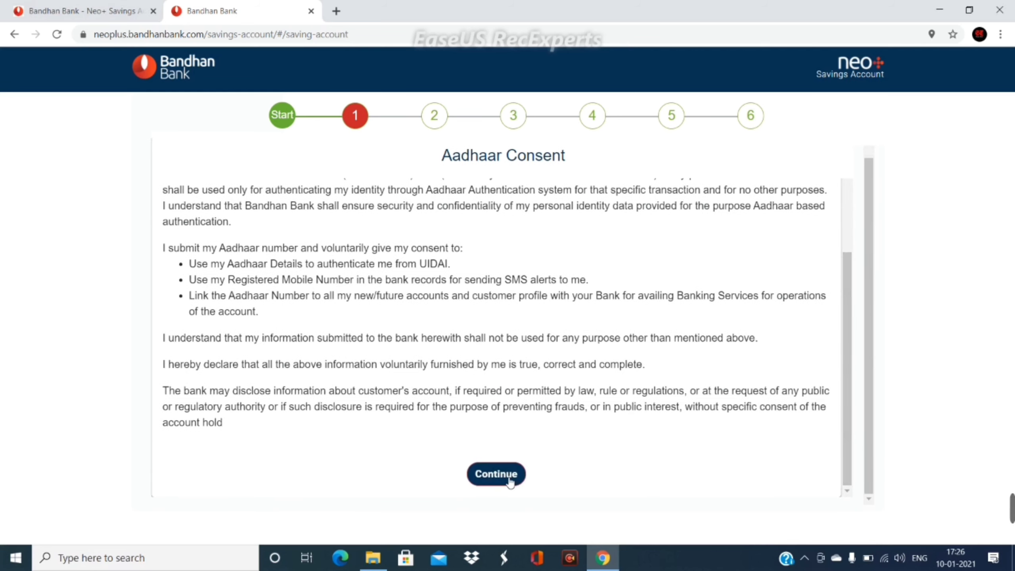
pyautogui.click(506, 479)
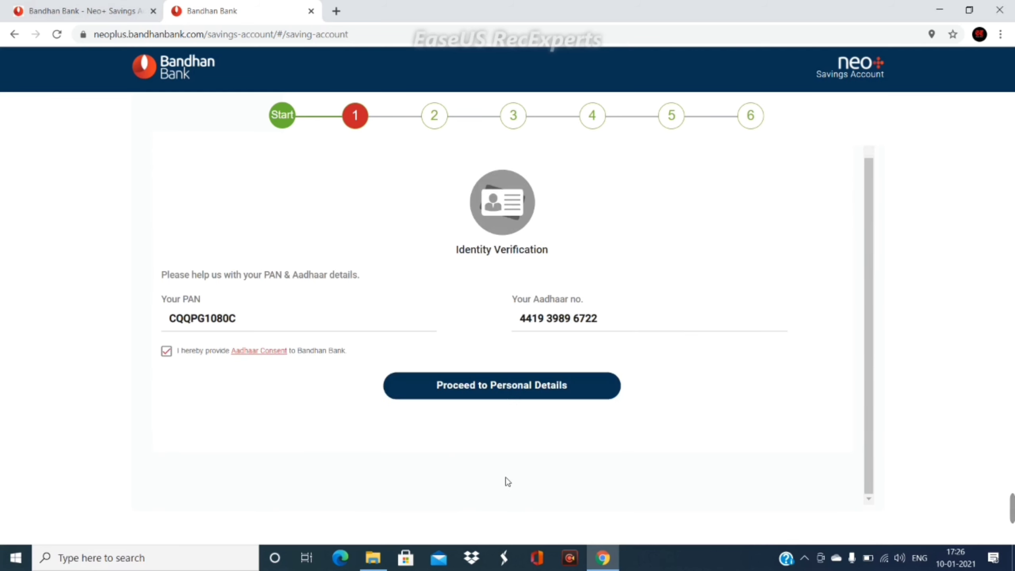
pyautogui.click(507, 398)
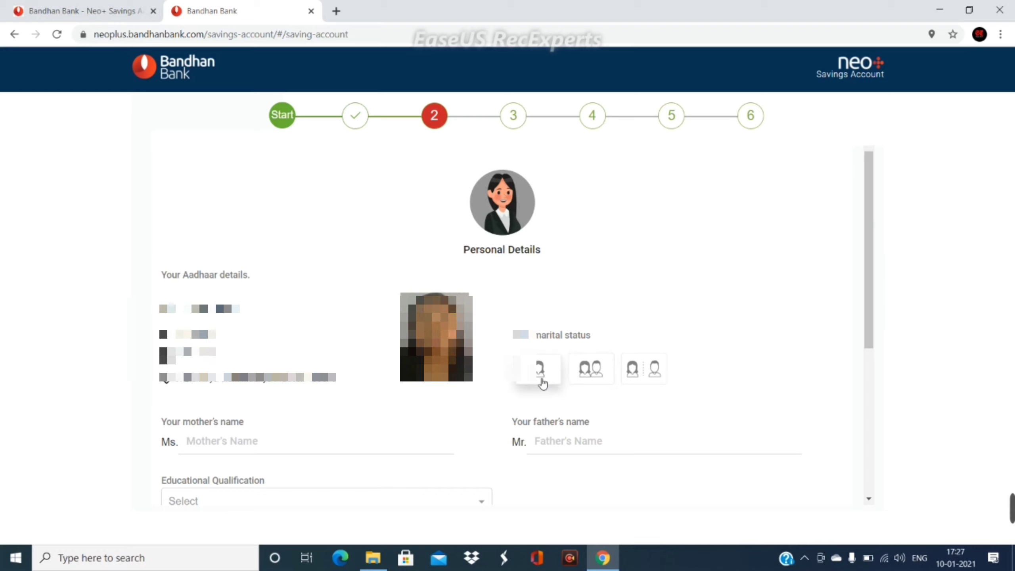
# - Choose Married as marital status and begin typing the mother's name
pyautogui.click(582, 382)
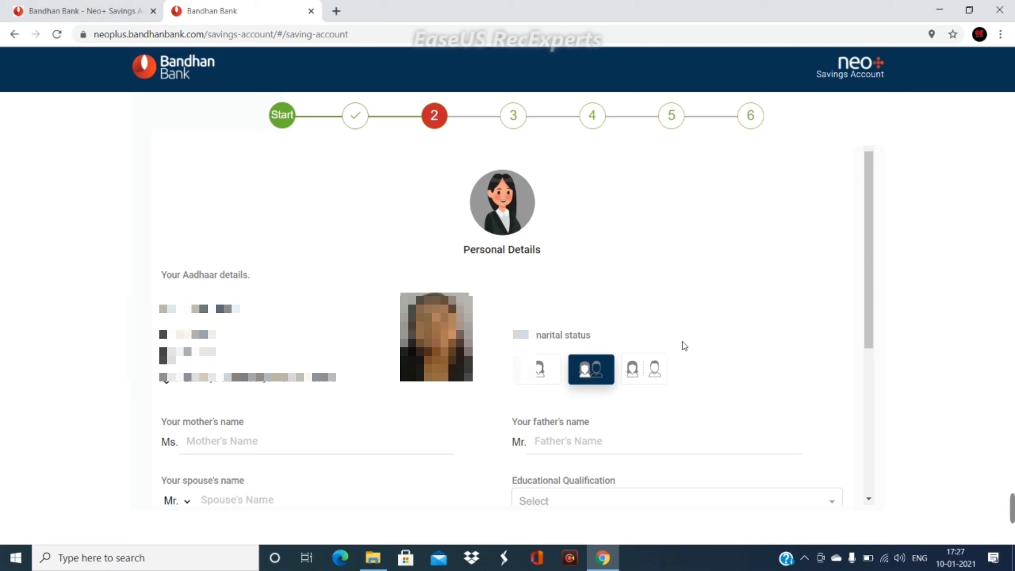
pyautogui.scroll(-3, 682, 345)
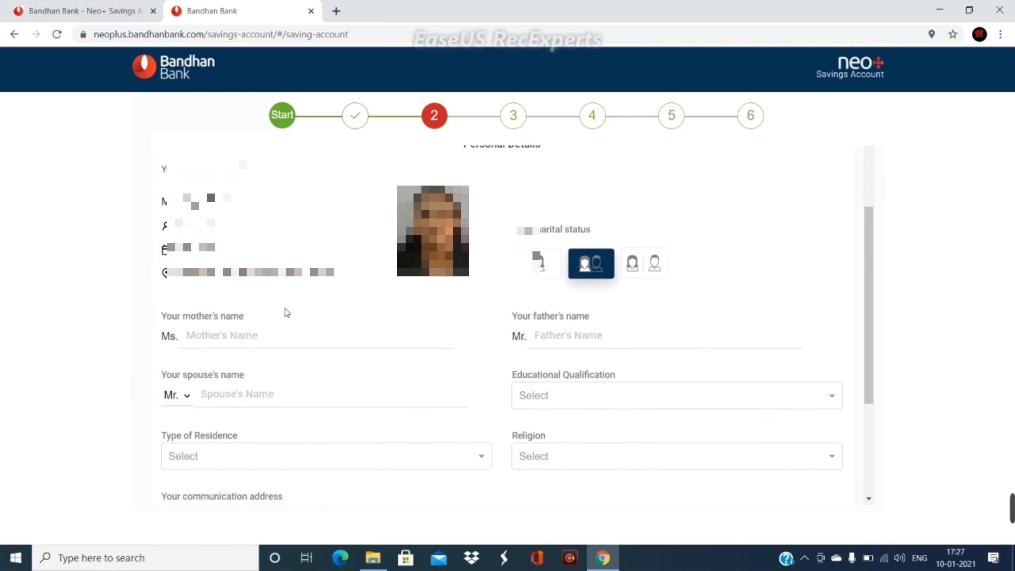
pyautogui.write('Anita')
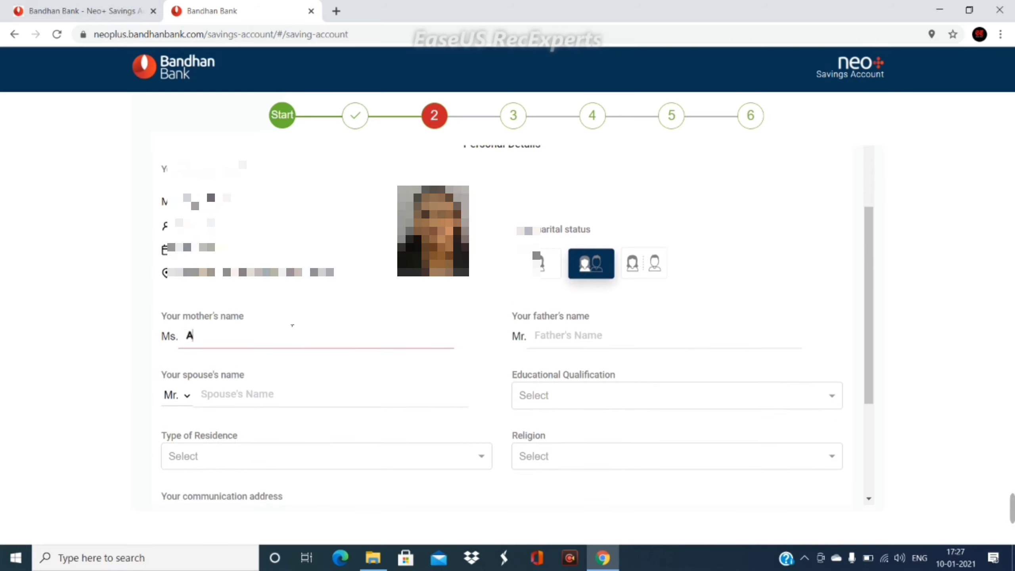